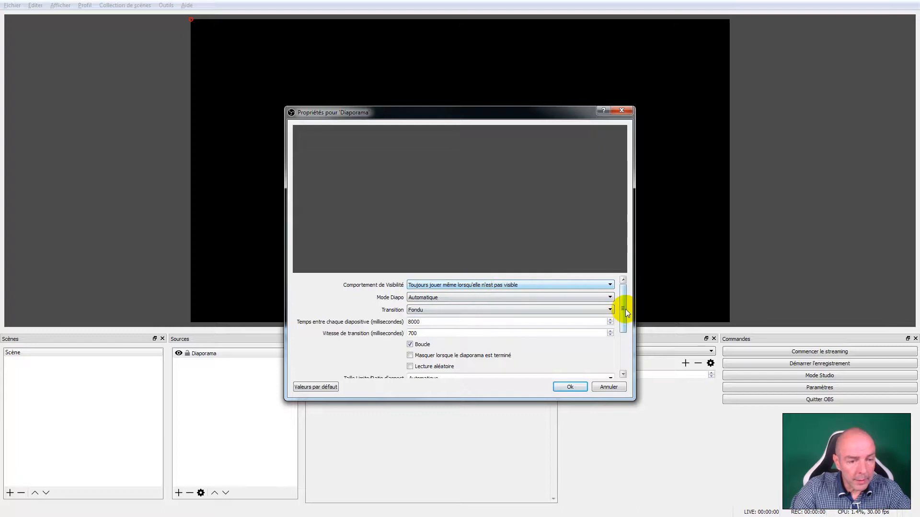
- Add the first five images of the Vignettes folder, from 20180718-1 to 20180722-5, to the slideshow's image files
scroll(625, 309, down, 2)
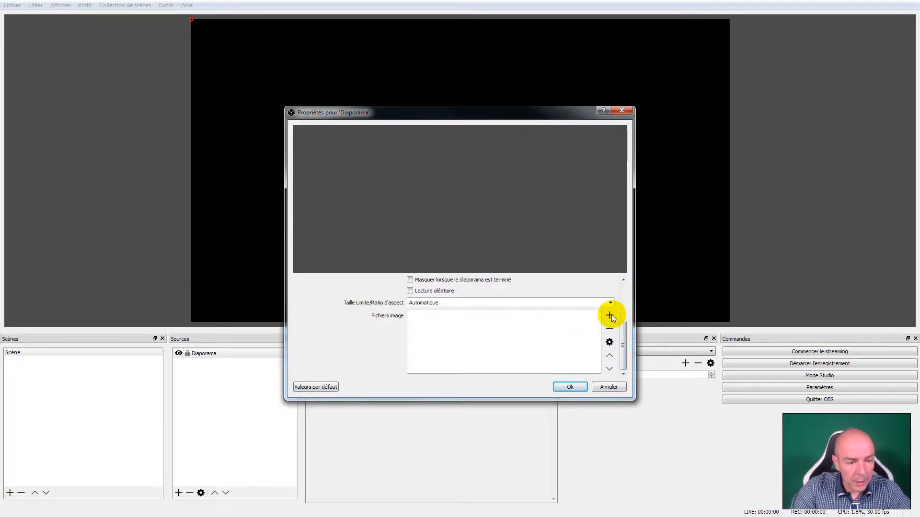
click(610, 315)
click(624, 319)
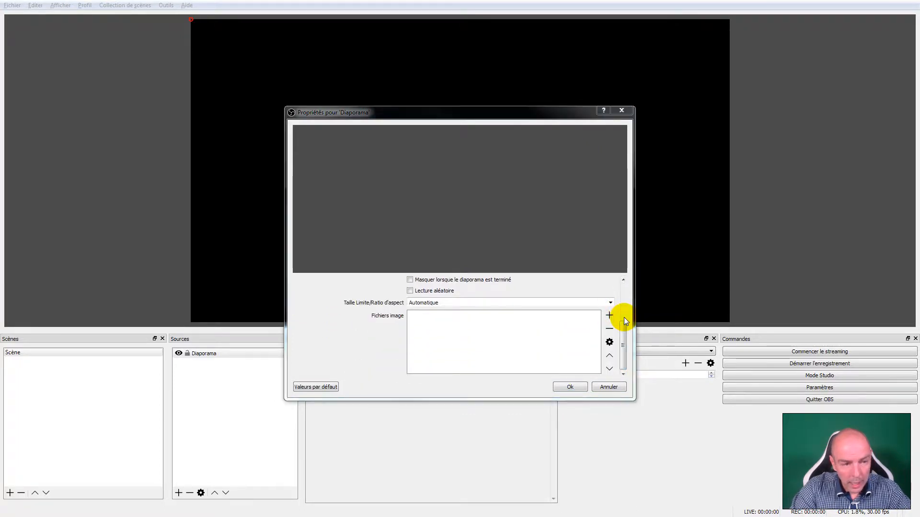
click(99, 60)
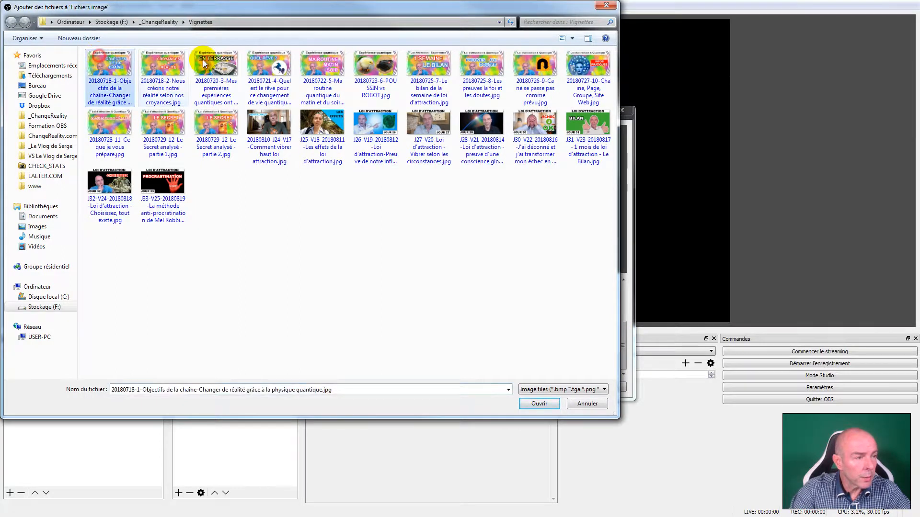
shift+click(322, 65)
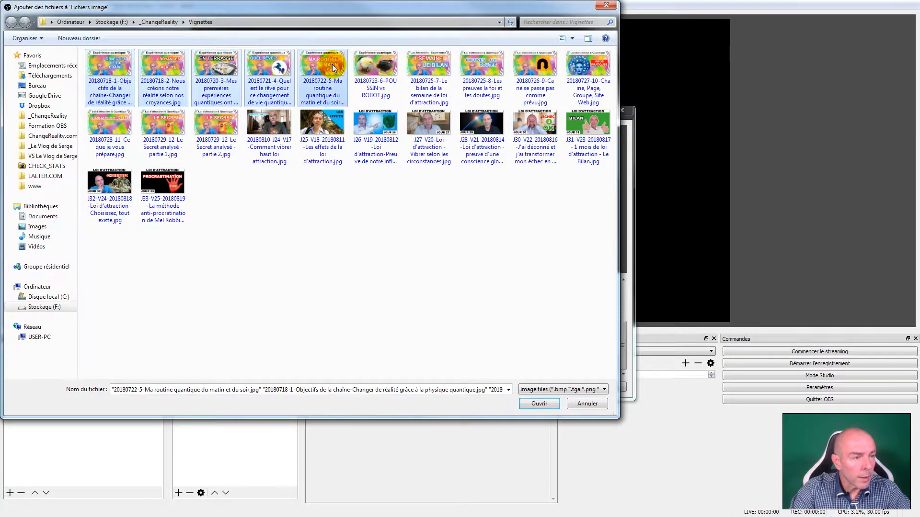
click(539, 404)
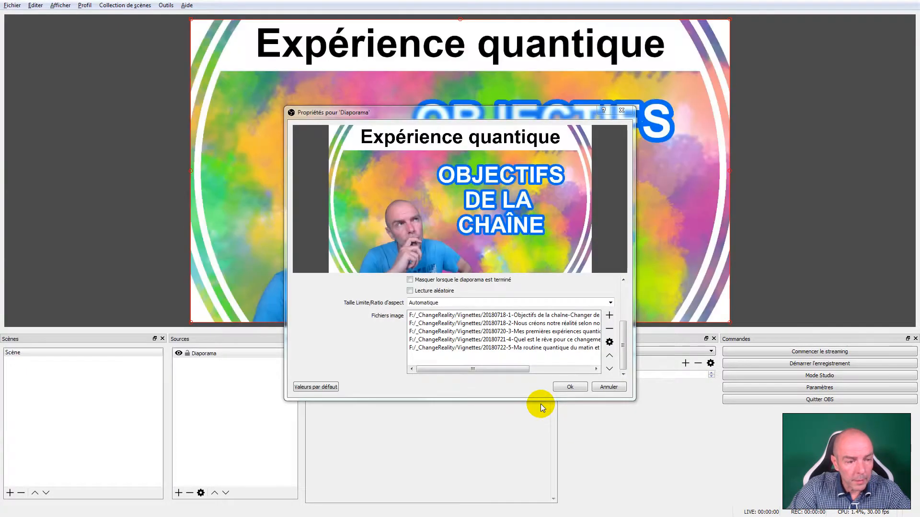
- Review the available visibility behaviour options for the slideshow without changing the selection
drag(623, 350, 626, 295)
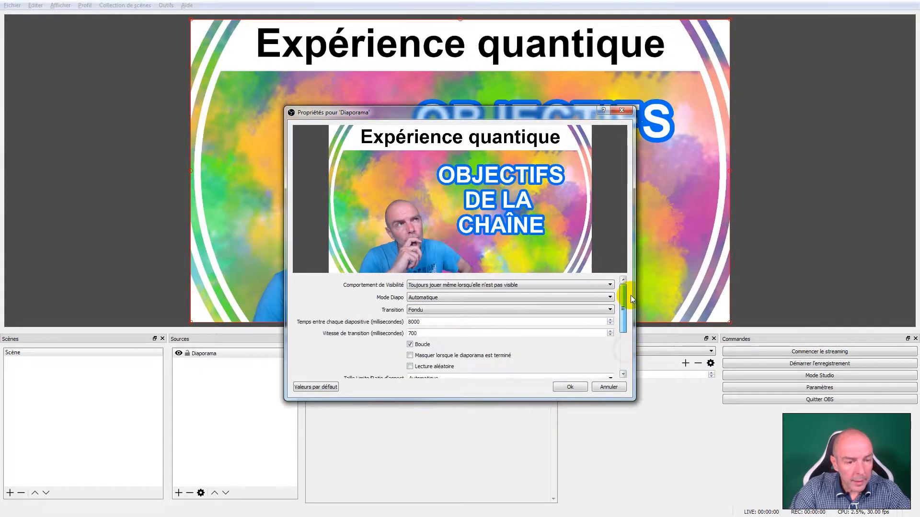
click(468, 286)
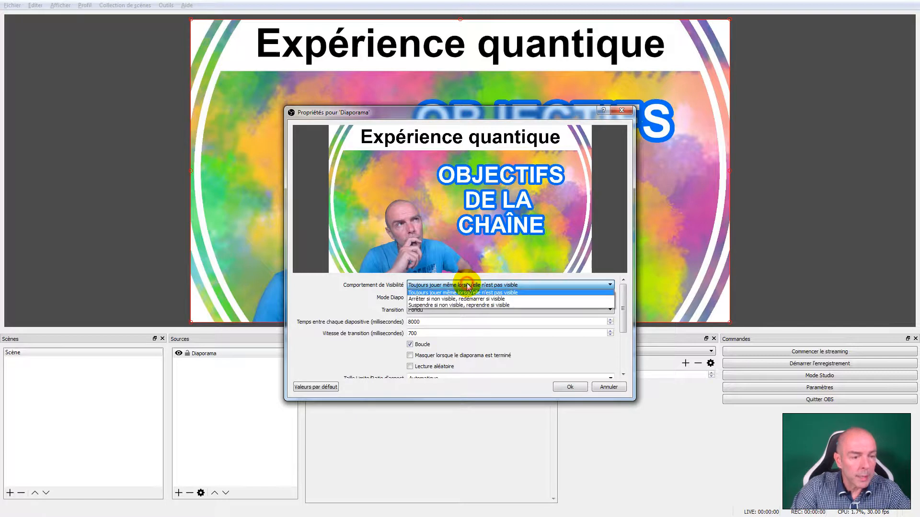
click(469, 286)
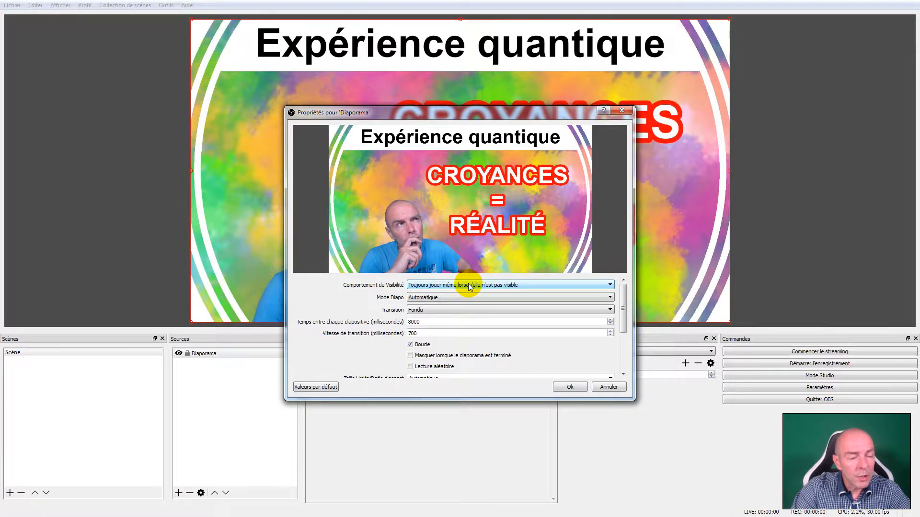
click(469, 286)
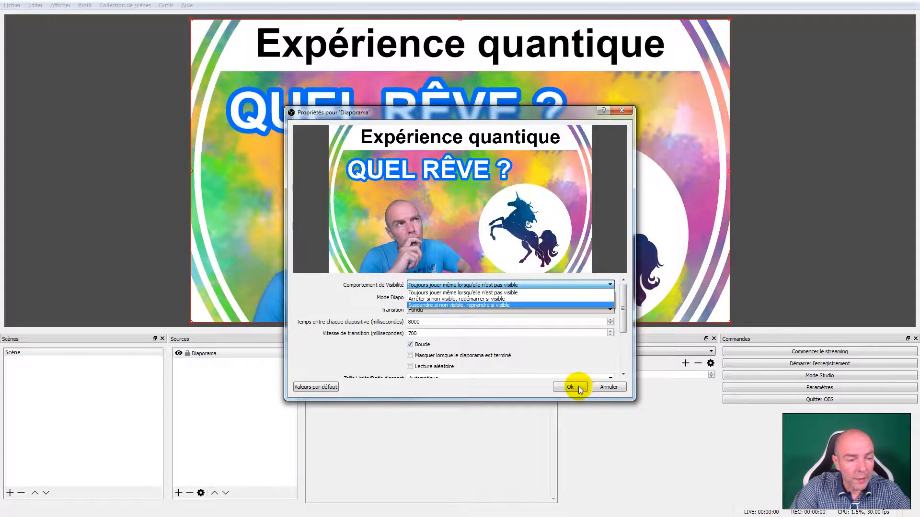
click(359, 296)
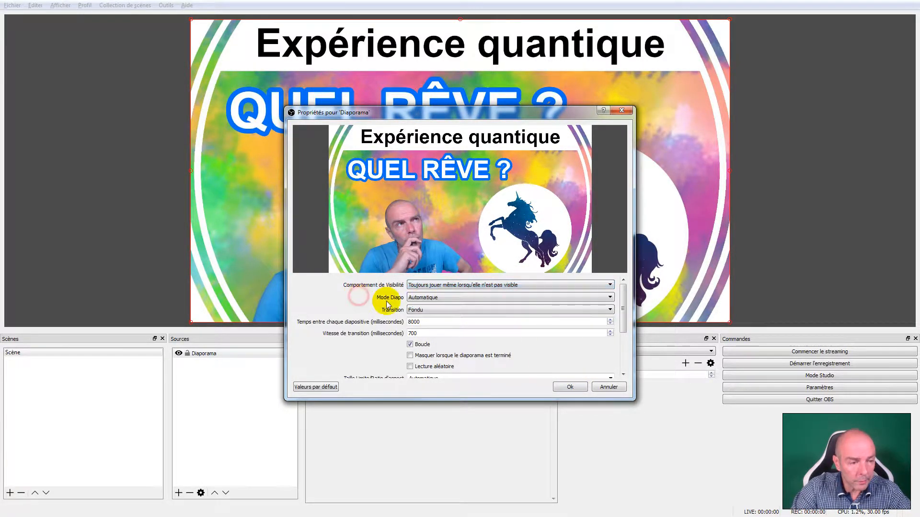
- Try the manual slide mode for the slideshow, and set it back to Automatique
click(426, 299)
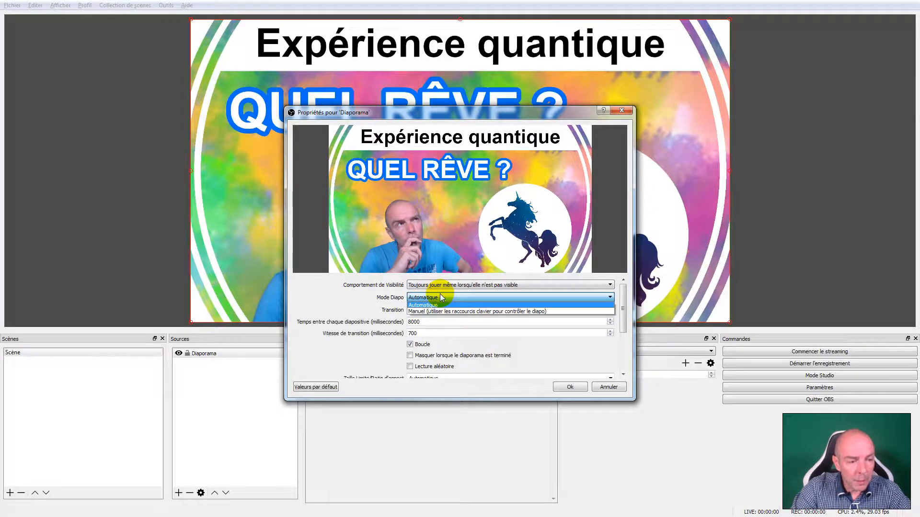
click(423, 313)
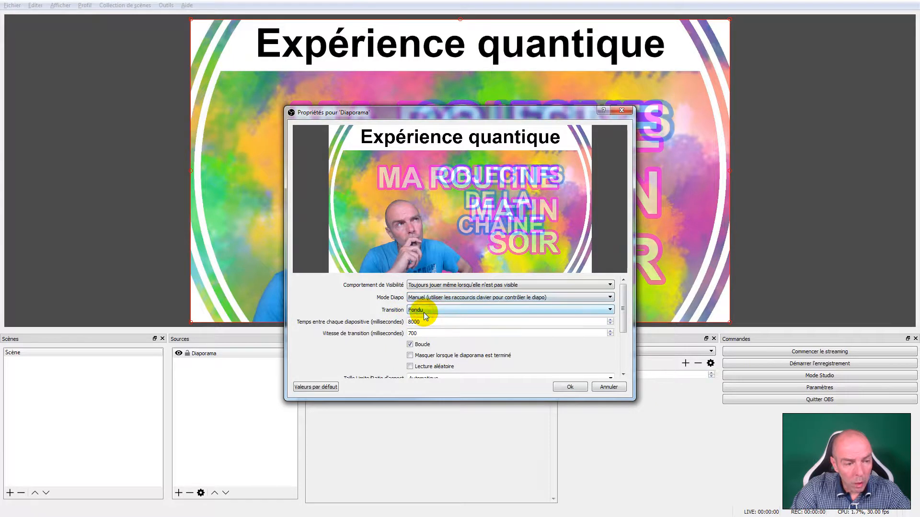
click(489, 299)
click(478, 304)
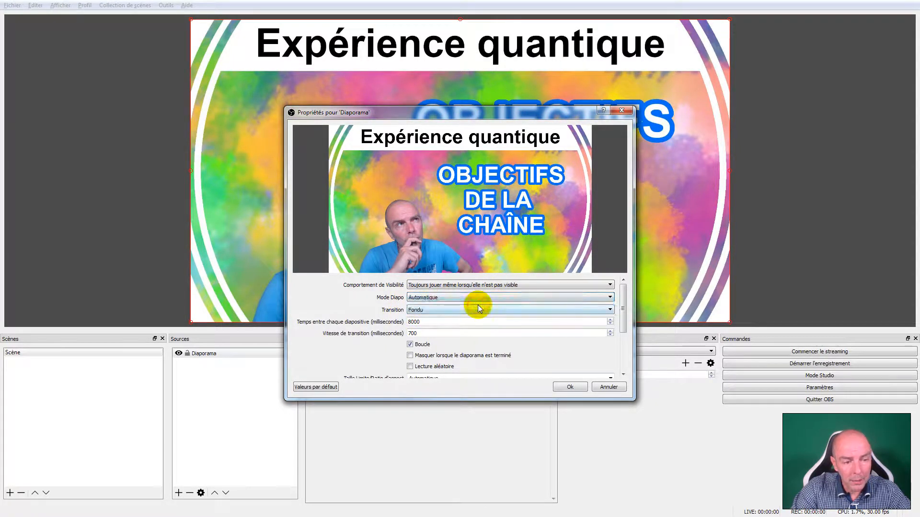
- Set the slideshow transition to Balayage and the time between slides to 2000 ms
click(436, 309)
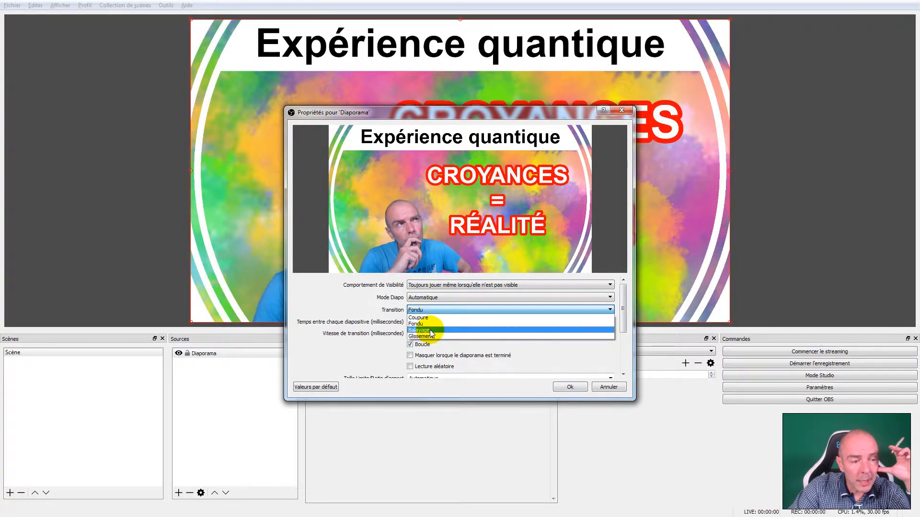
click(431, 330)
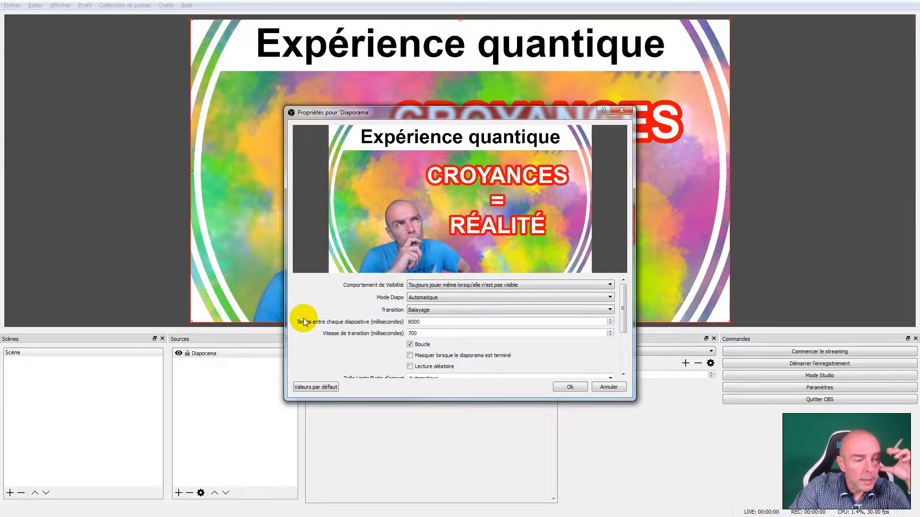
drag(412, 322, 409, 323)
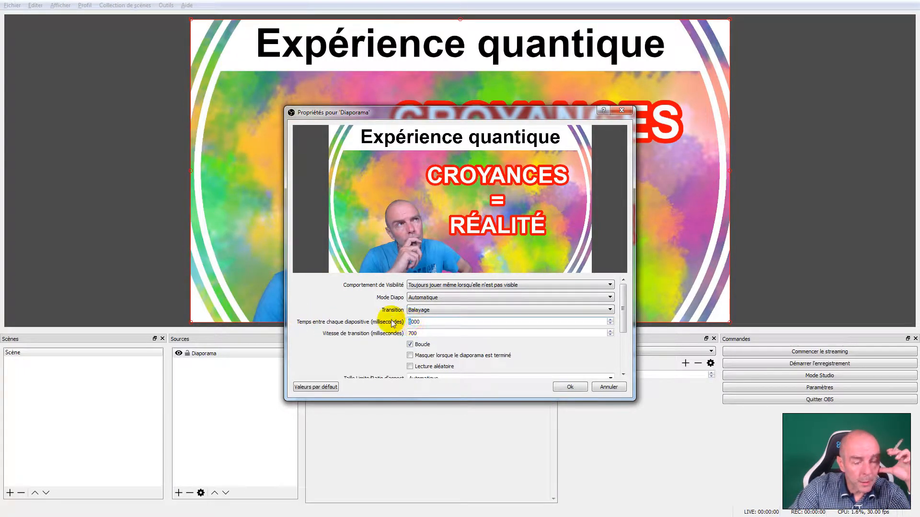
text(2)
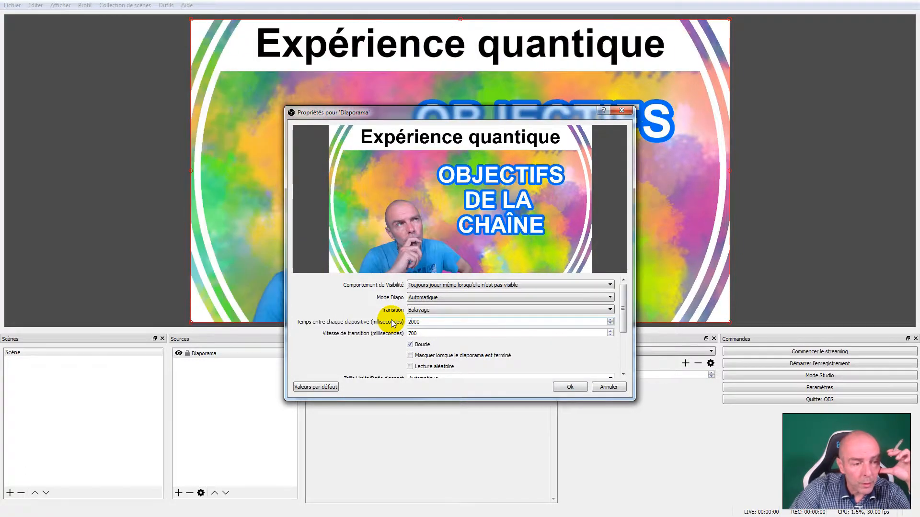
click(439, 319)
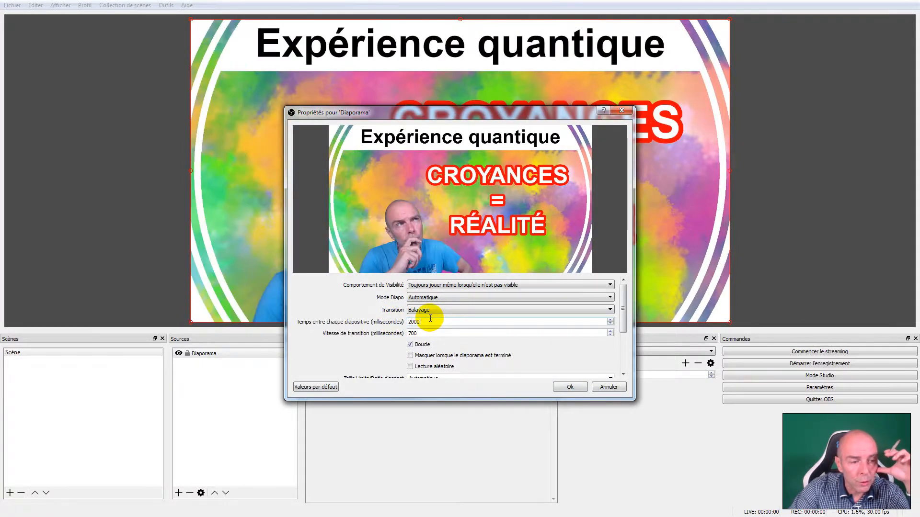
- Compare the Glissement and Balayage transitions in the slideshow preview, ending on Glissement
click(424, 312)
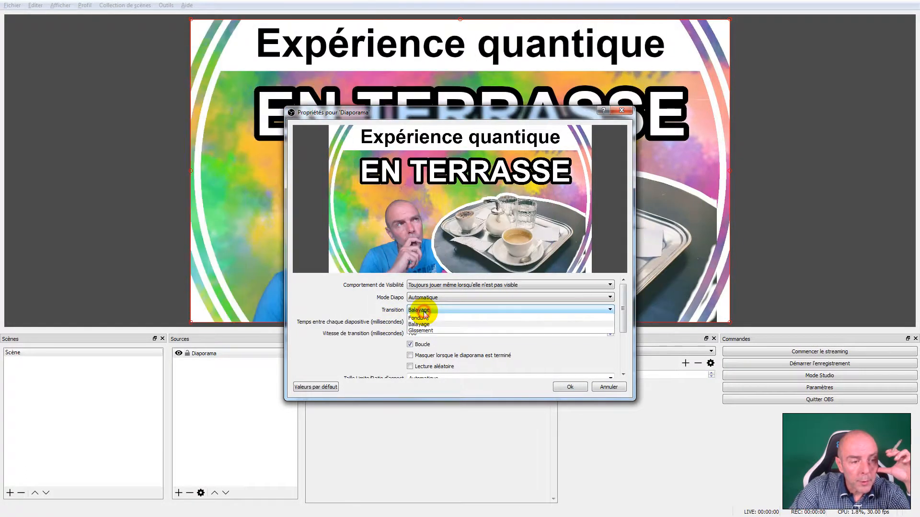
click(420, 336)
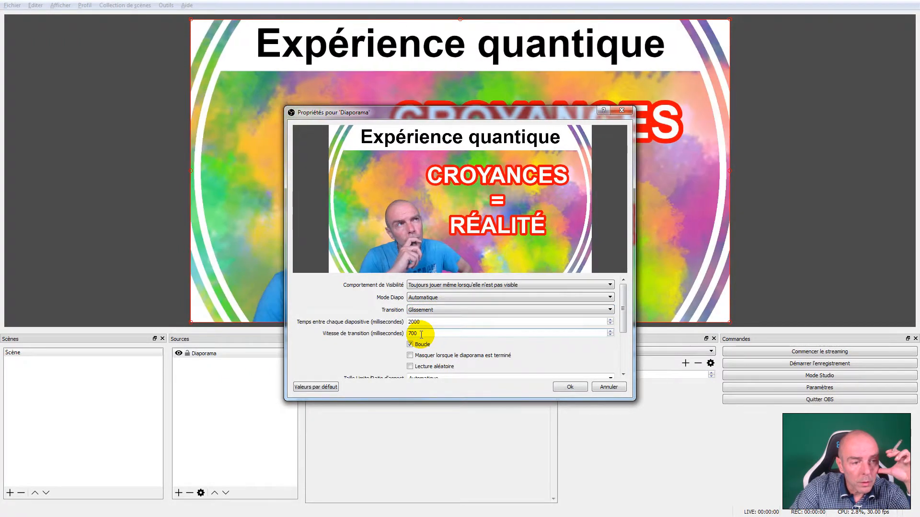
click(424, 309)
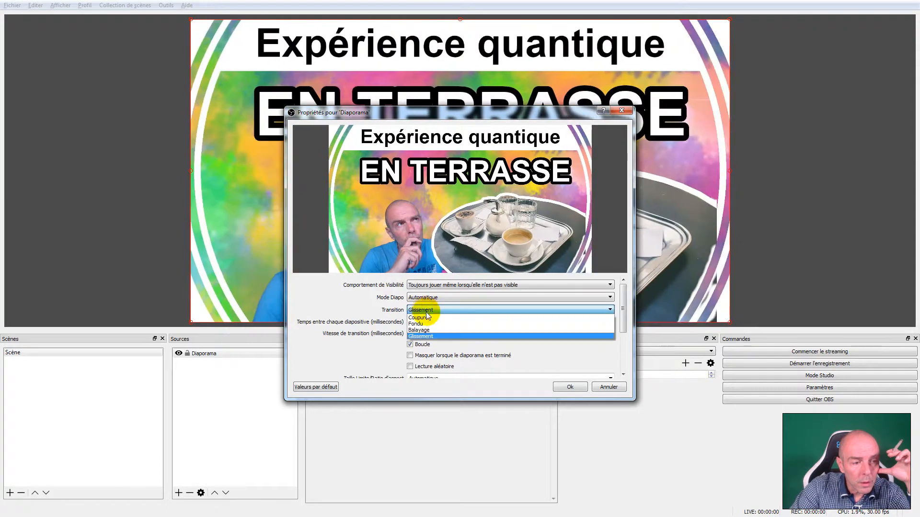
click(426, 330)
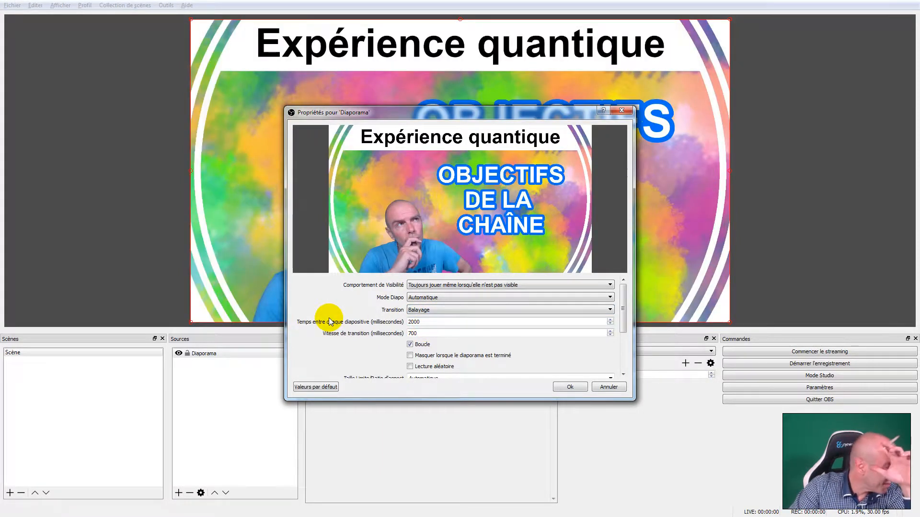
click(412, 310)
click(426, 337)
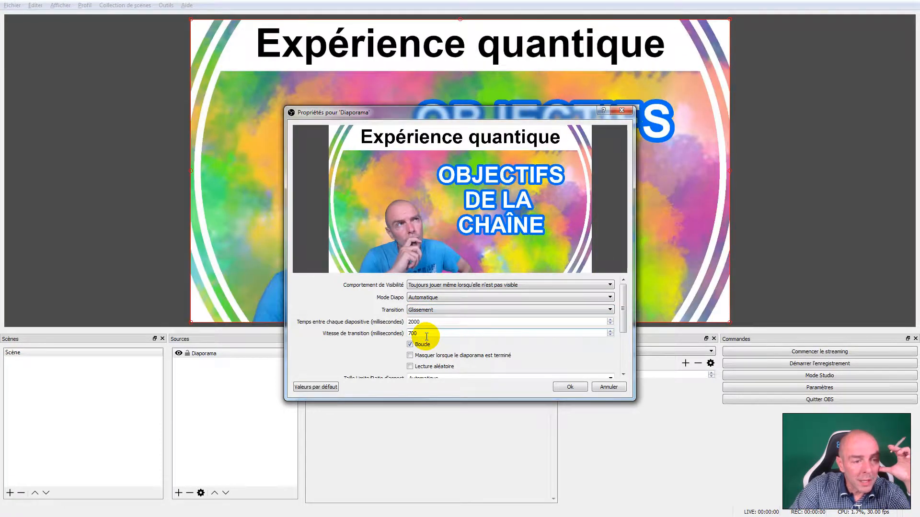
- Try the Fondu transition and the Coupure transition on the slideshow, keeping the slide mode automatic
click(435, 311)
click(431, 318)
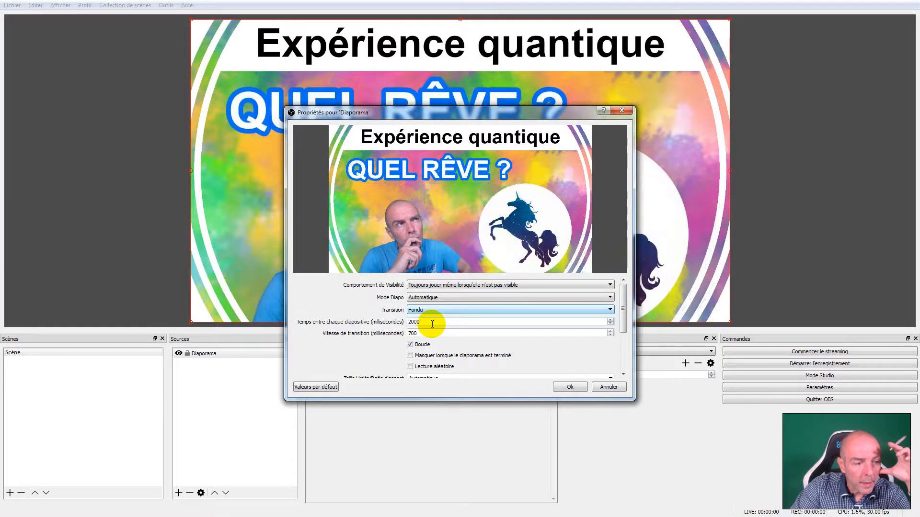
click(425, 297)
click(426, 297)
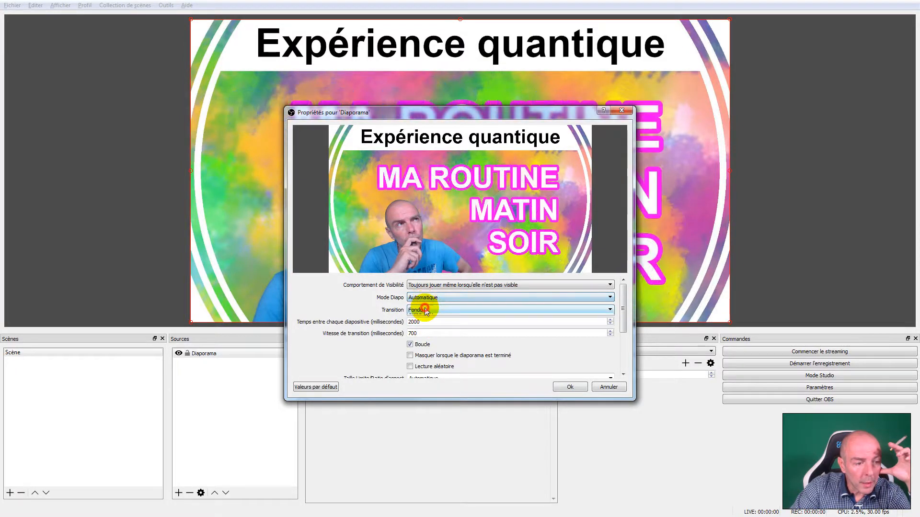
click(431, 310)
click(433, 316)
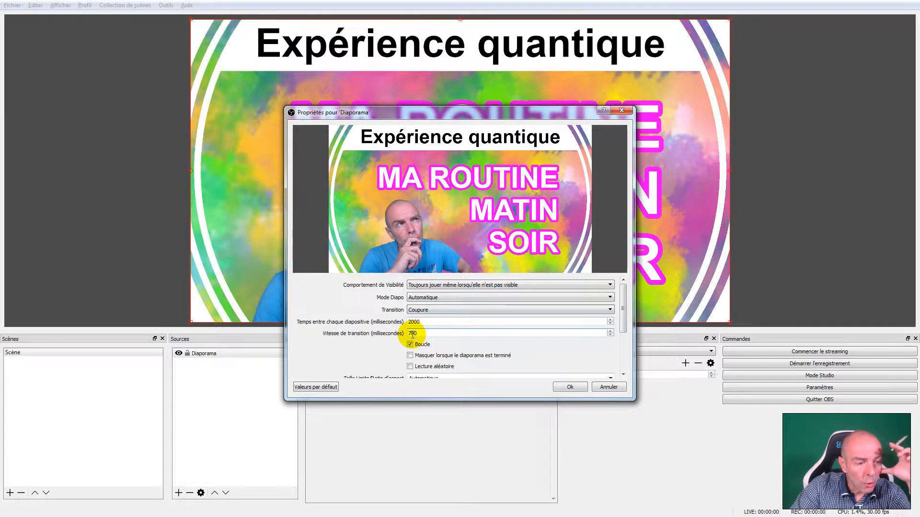
- Set the slideshow transition to Glissement with a transition speed of 2000 ms
click(437, 311)
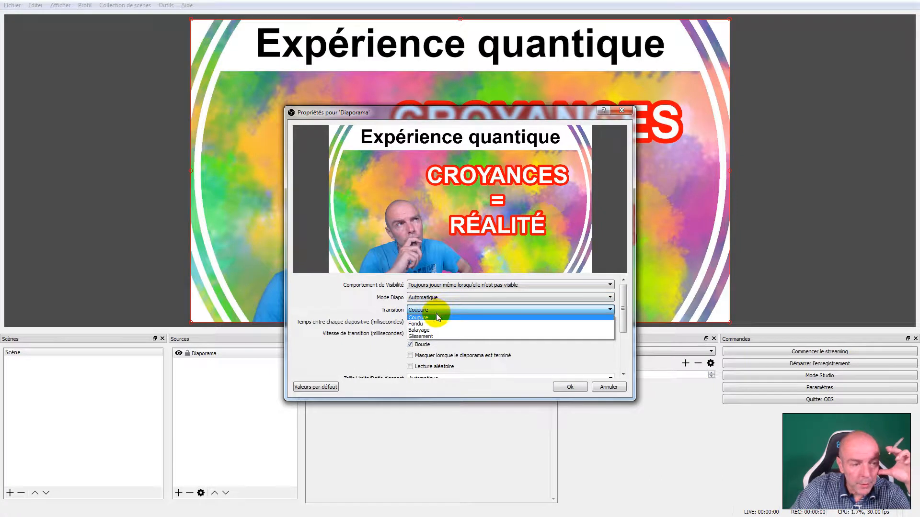
click(433, 336)
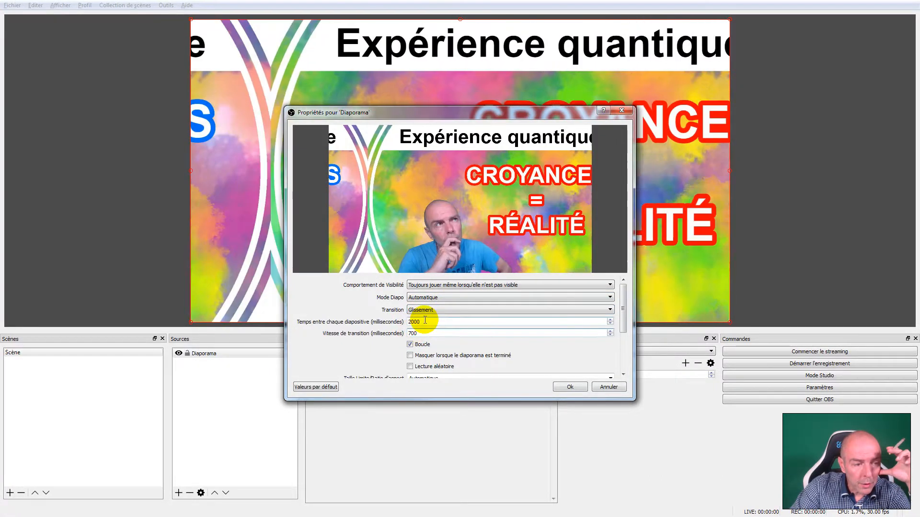
key(BackSpace)
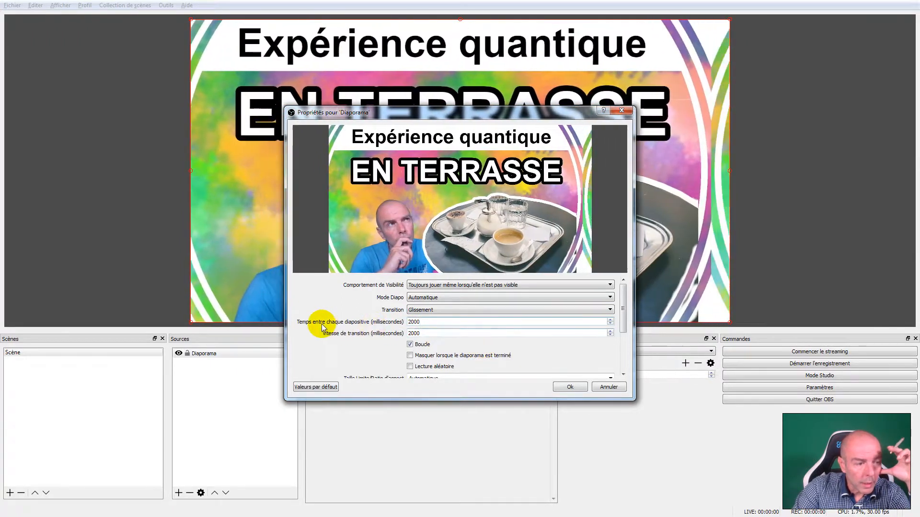
- Set the time between slides to 4000 ms
click(412, 322)
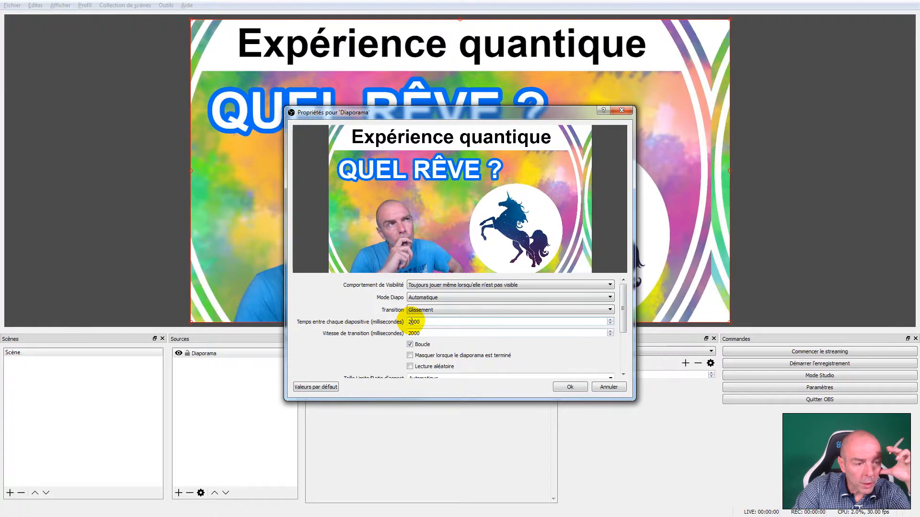
drag(411, 322, 406, 322)
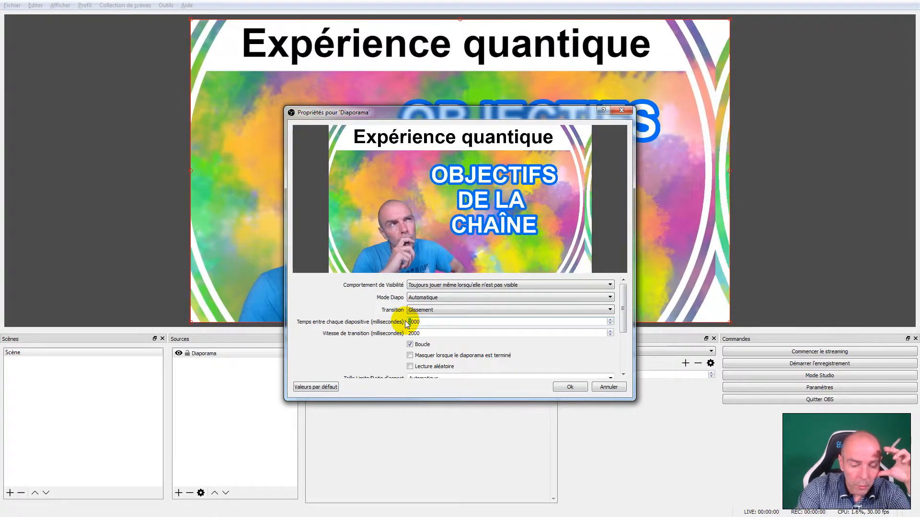
click(437, 334)
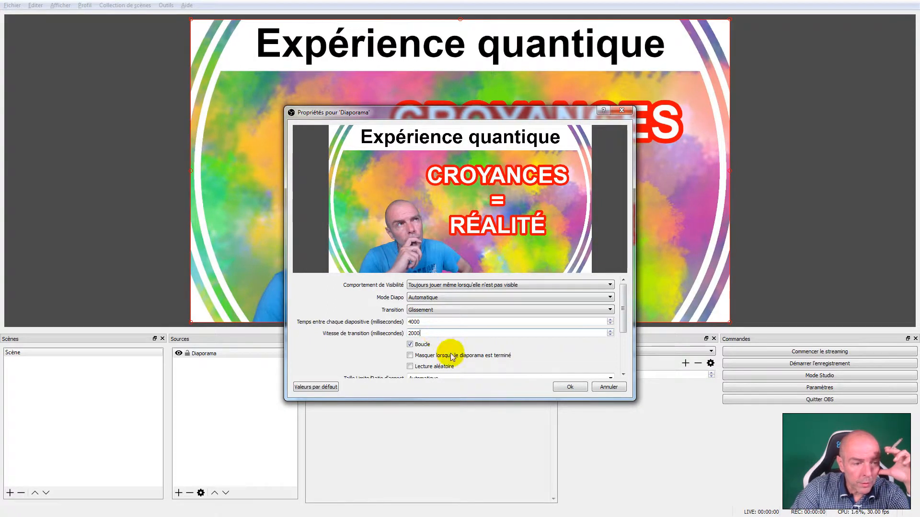
- Turn off looping for the slideshow and enable hiding it when the slideshow is finished
click(410, 345)
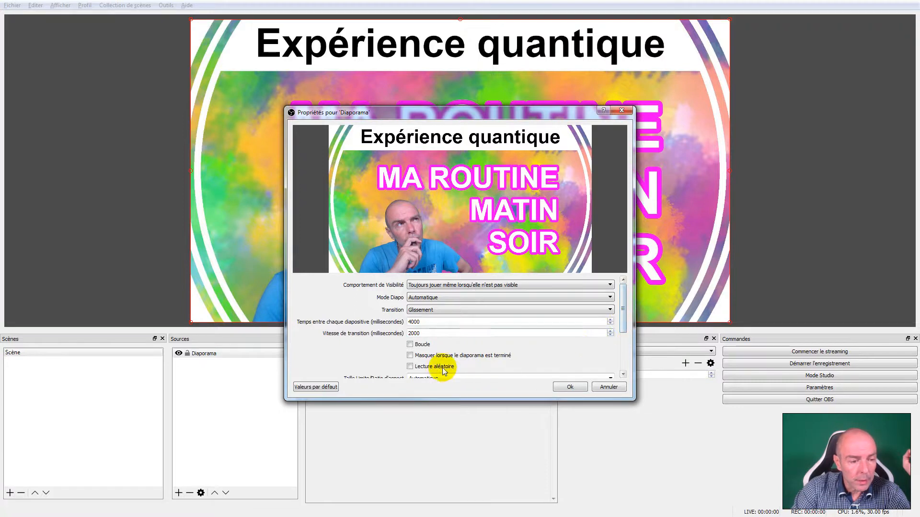
click(410, 357)
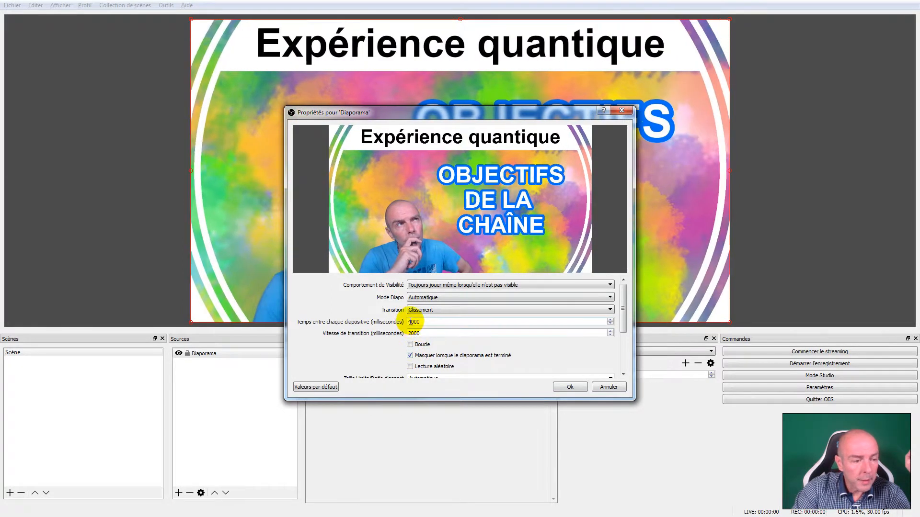
- Set the time between slides to 2000 ms and the transition speed to 1000 ms
drag(412, 334, 383, 318)
text(1)
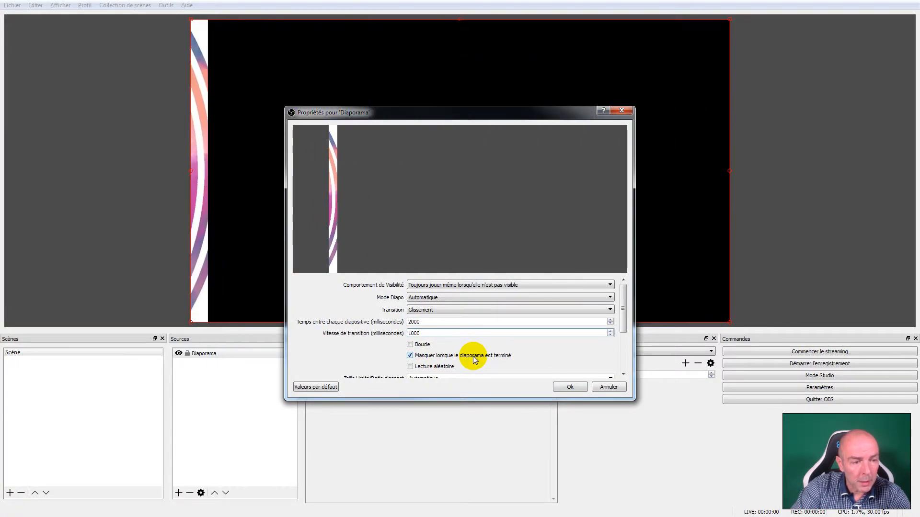
- Turn off hiding the slideshow when it is finished and try the random playback option
click(410, 356)
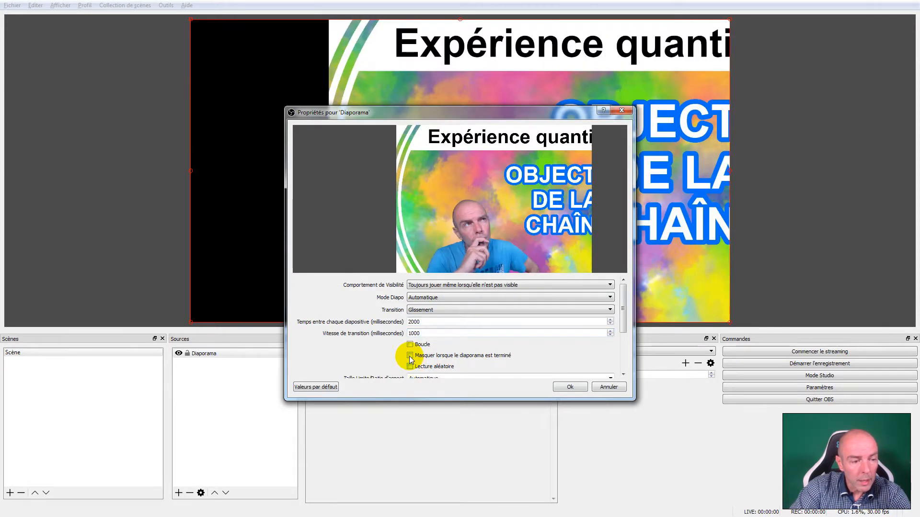
scroll(414, 352, down, 1)
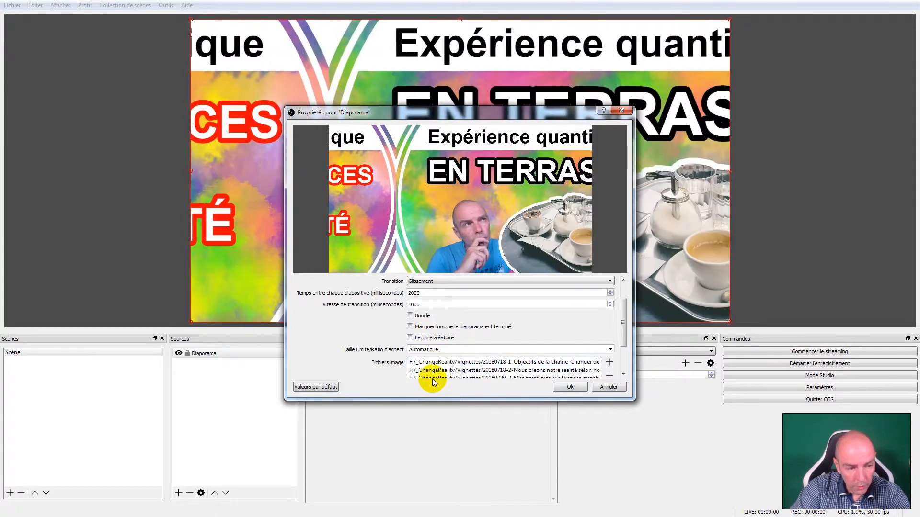
drag(624, 341, 627, 368)
click(410, 291)
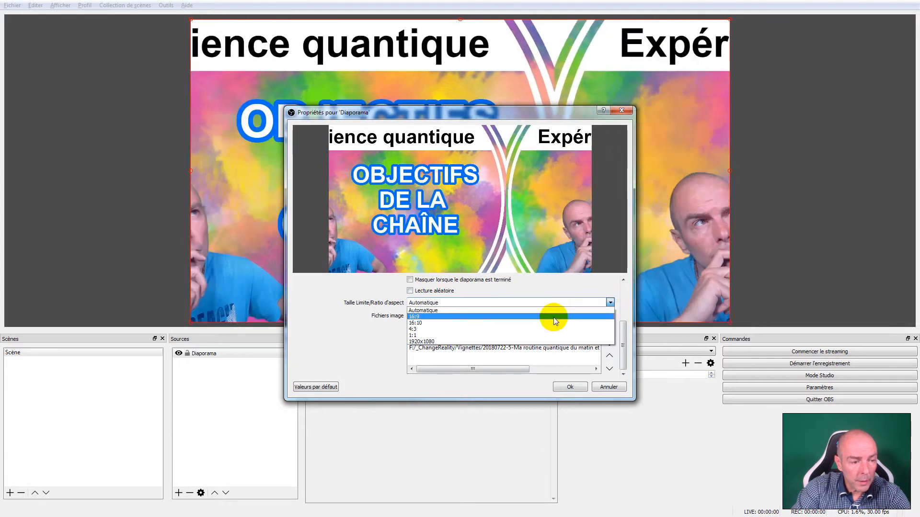
- Try the 4:3, 16:9, 16:10 and 1:1 aspect ratios for the slideshow
click(444, 328)
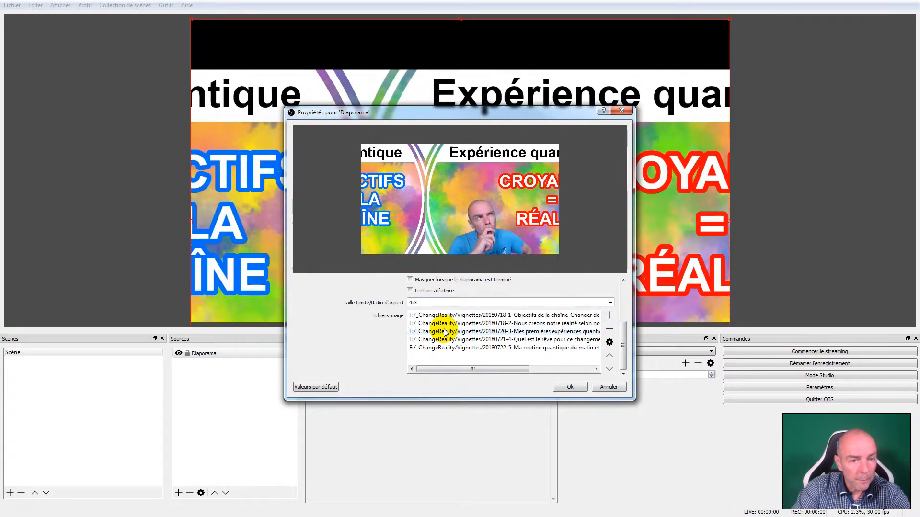
click(616, 300)
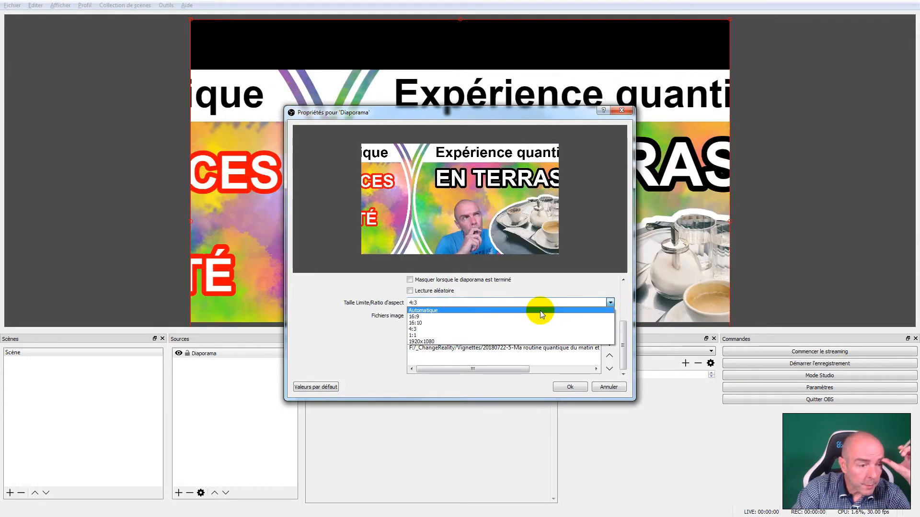
click(530, 317)
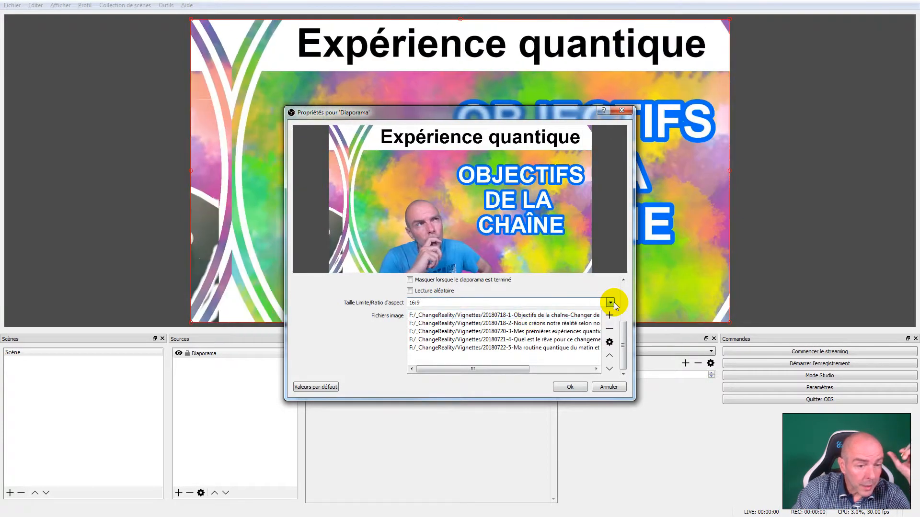
click(610, 303)
click(527, 323)
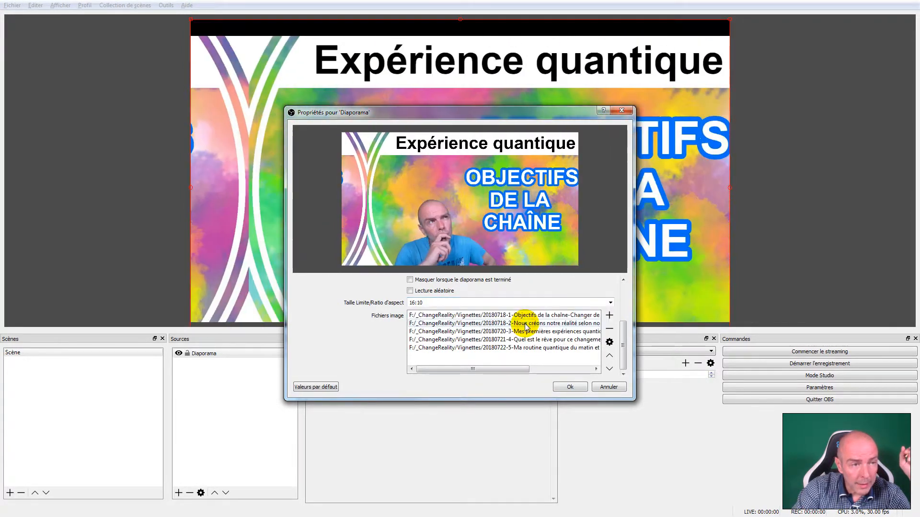
click(612, 303)
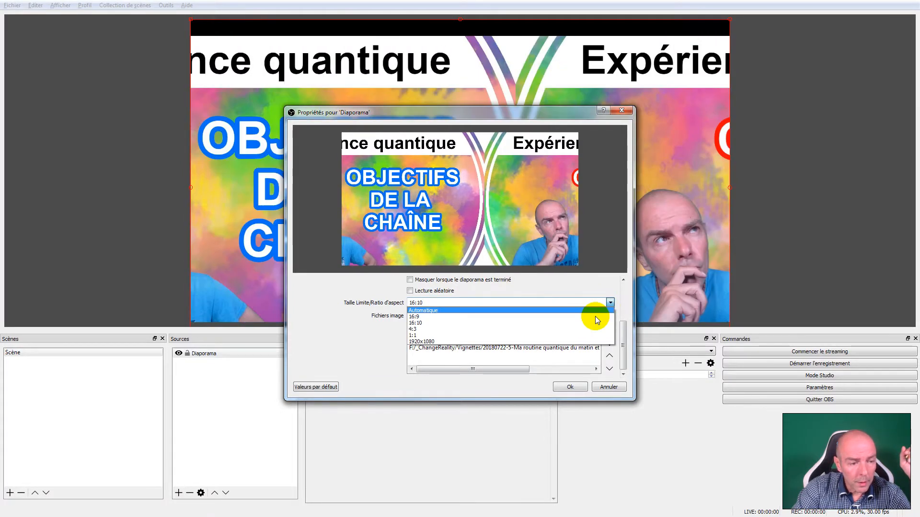
click(585, 339)
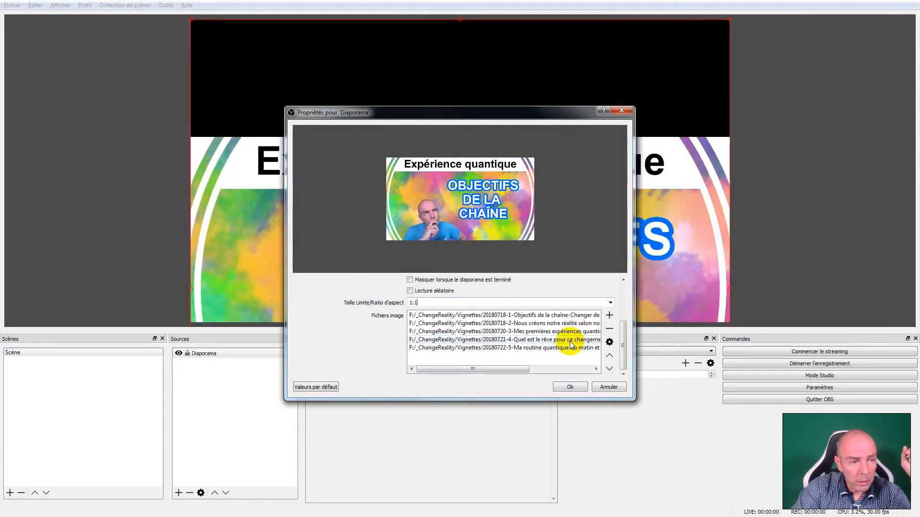
- Set the slideshow's size limit and aspect ratio back to Automatique
mouse_move(525, 115)
mouse_down()
mouse_move(608, 286)
mouse_move(595, 296)
mouse_move(537, 106)
mouse_up()
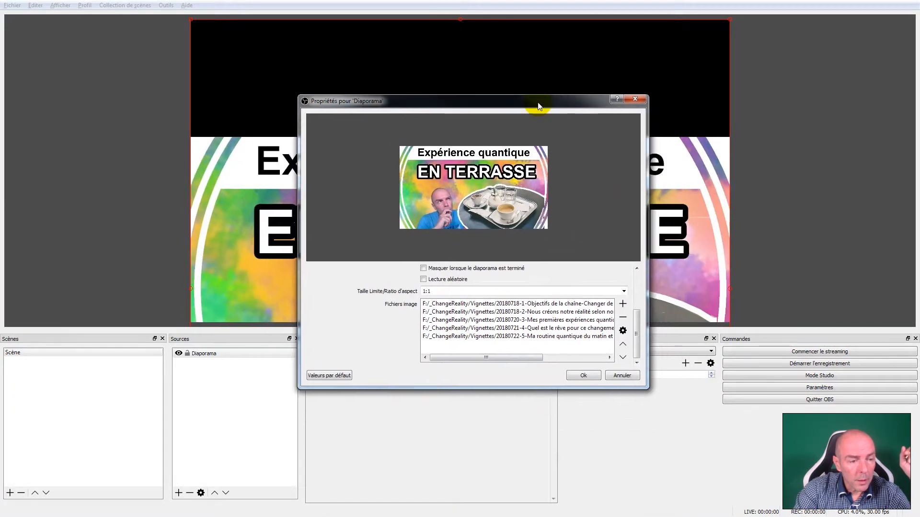
click(623, 290)
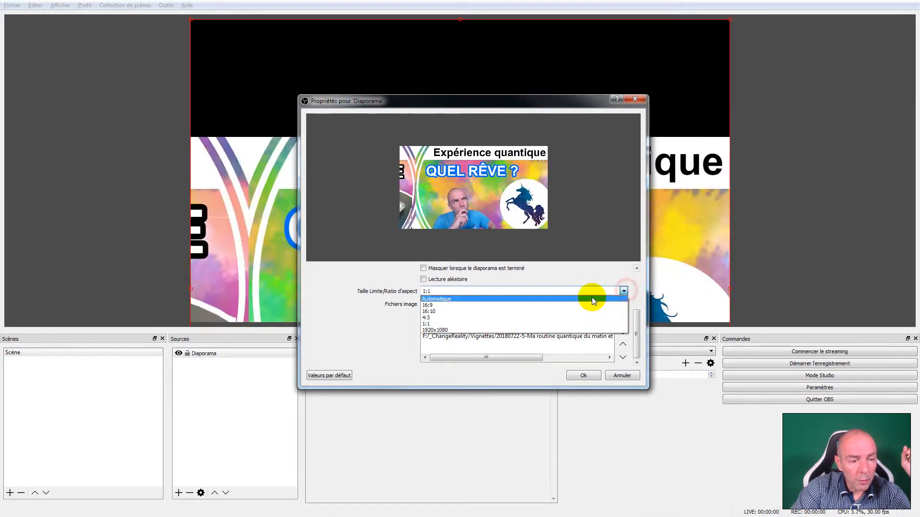
click(556, 298)
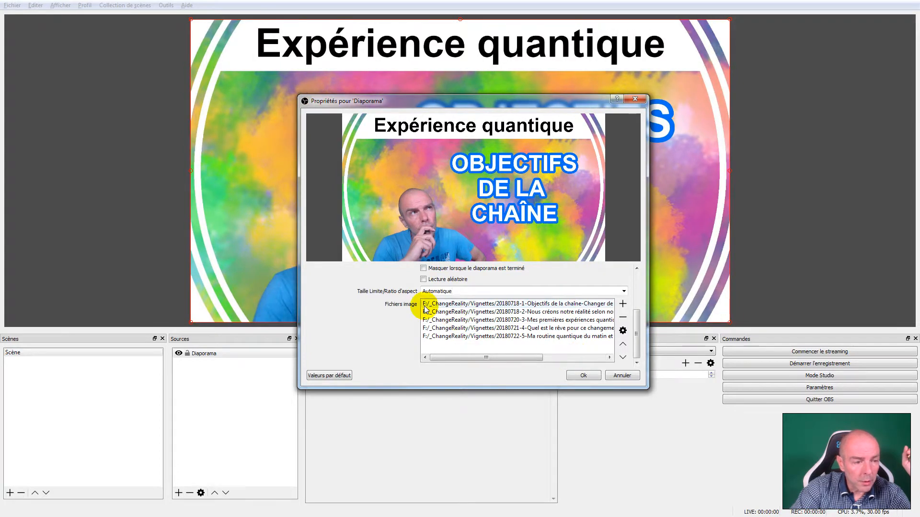
- Select all the image files in the slideshow's list and remove them
click(425, 306)
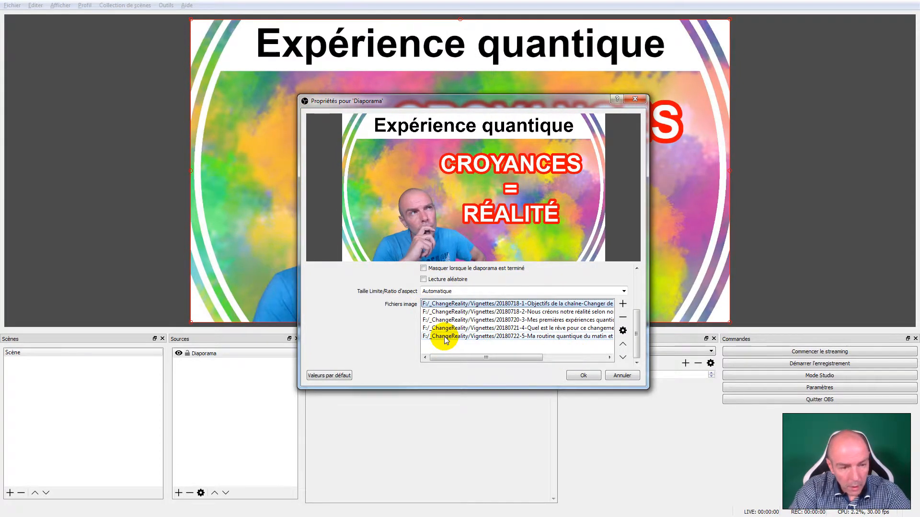
shift+click(445, 337)
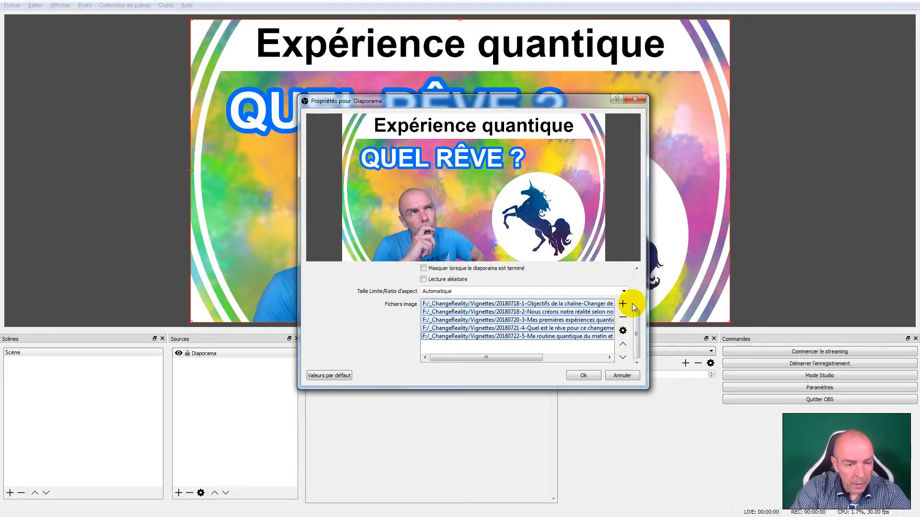
click(623, 304)
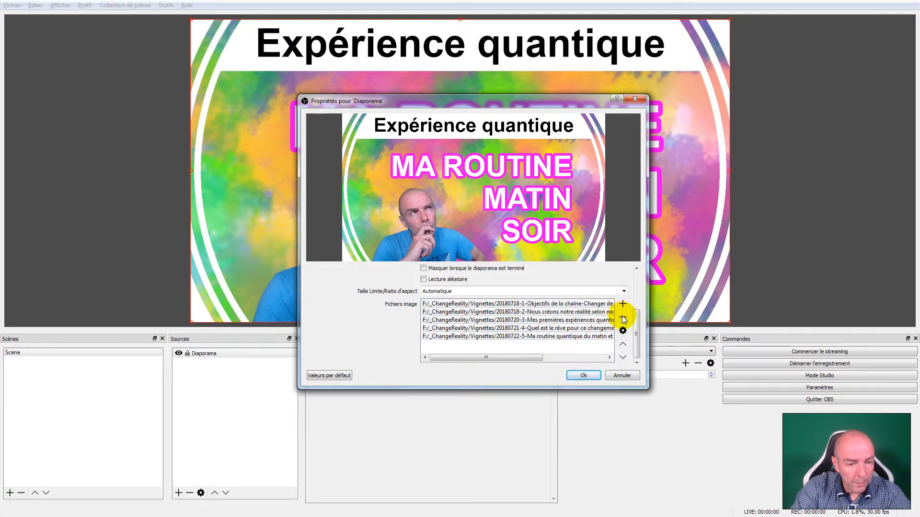
drag(554, 307, 556, 339)
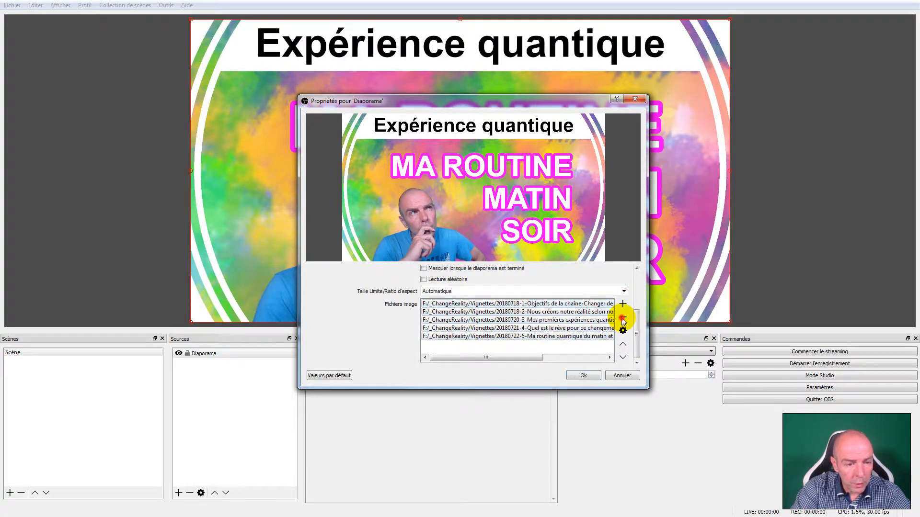
click(622, 319)
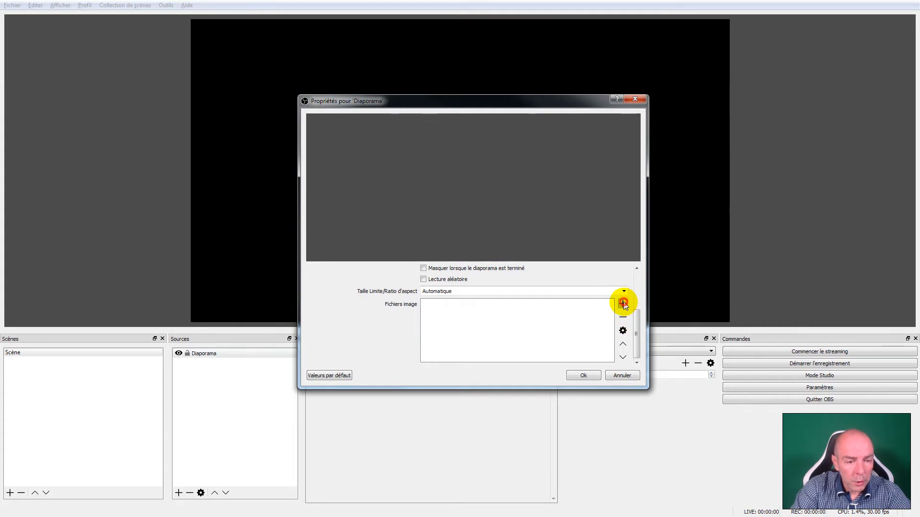
- Add the folder F:/_ChangeReality/Vignettes to the slideshow and browse for a replacement for its entry without choosing one
click(645, 320)
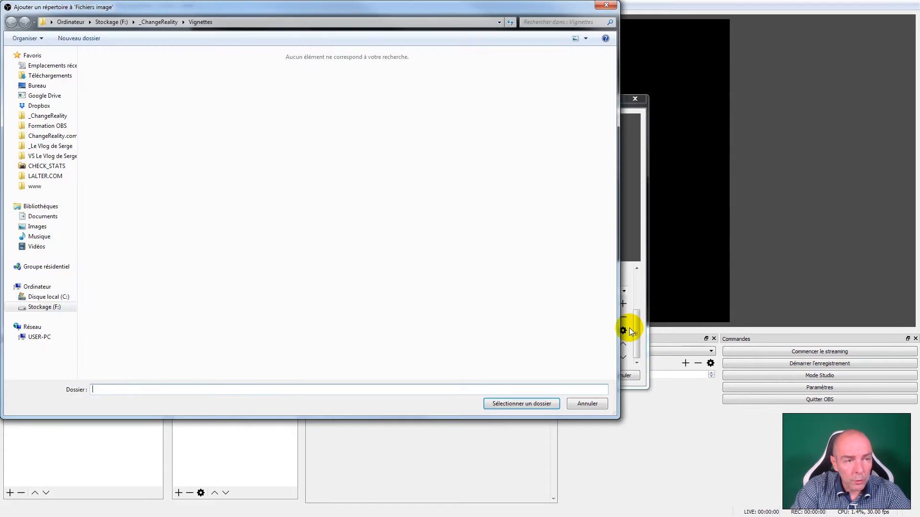
click(502, 405)
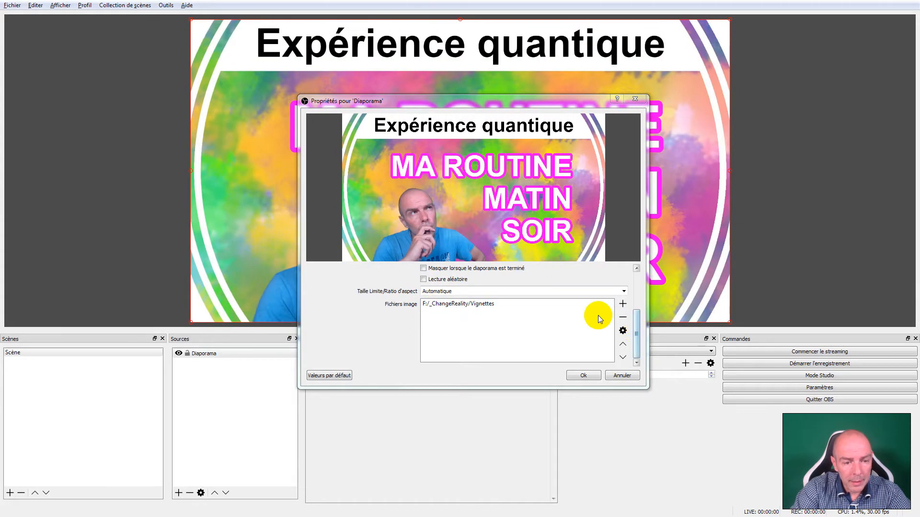
click(622, 330)
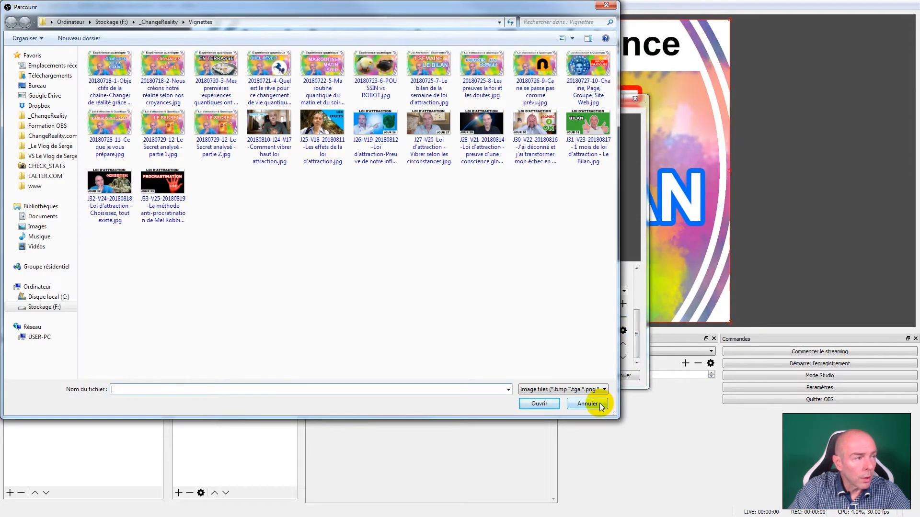
click(597, 405)
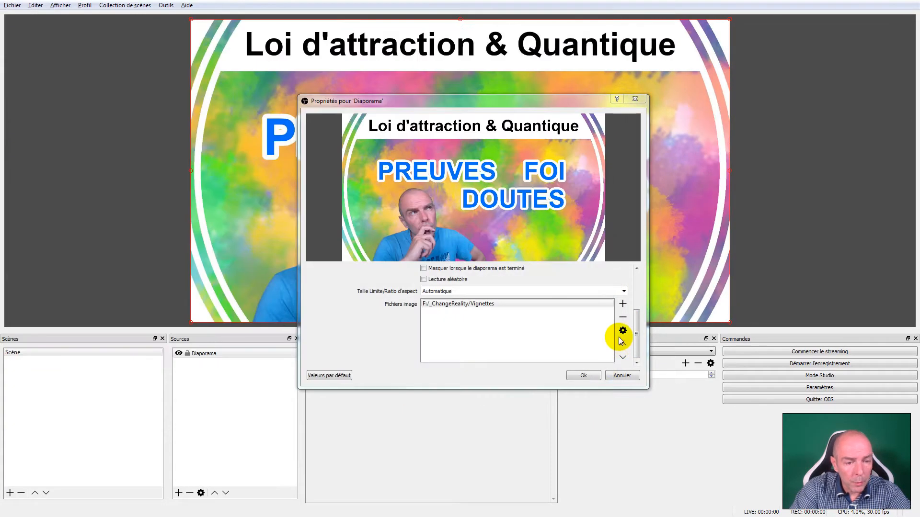
click(623, 330)
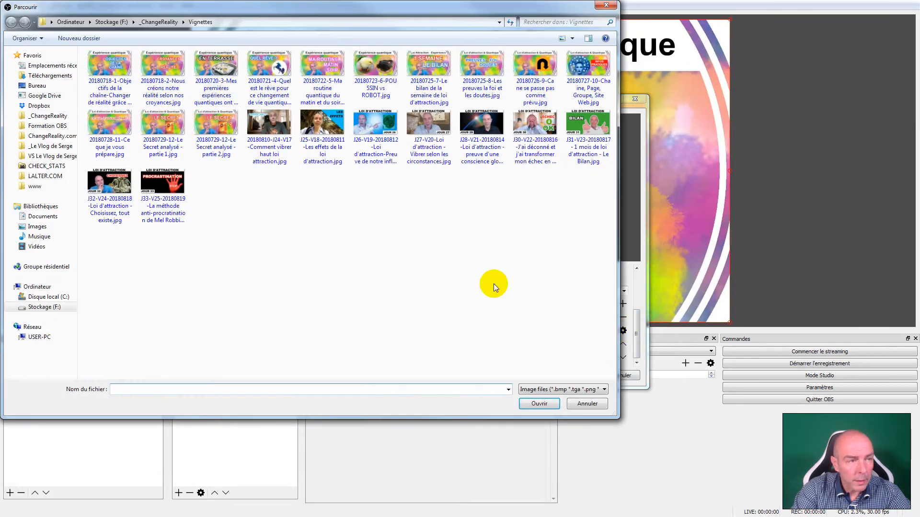
click(585, 403)
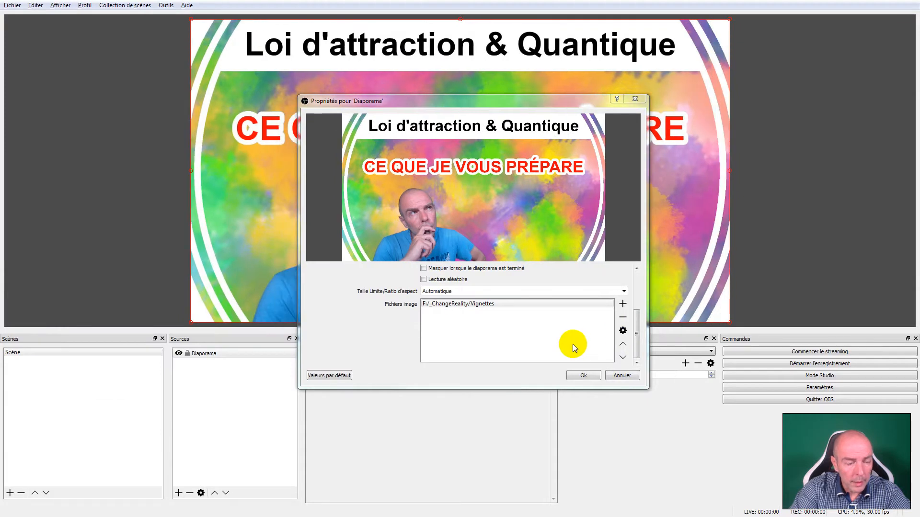
- Replace the Vignettes folder entry with that folder's first three images, from 20180718-1 to 20180720-3
click(583, 305)
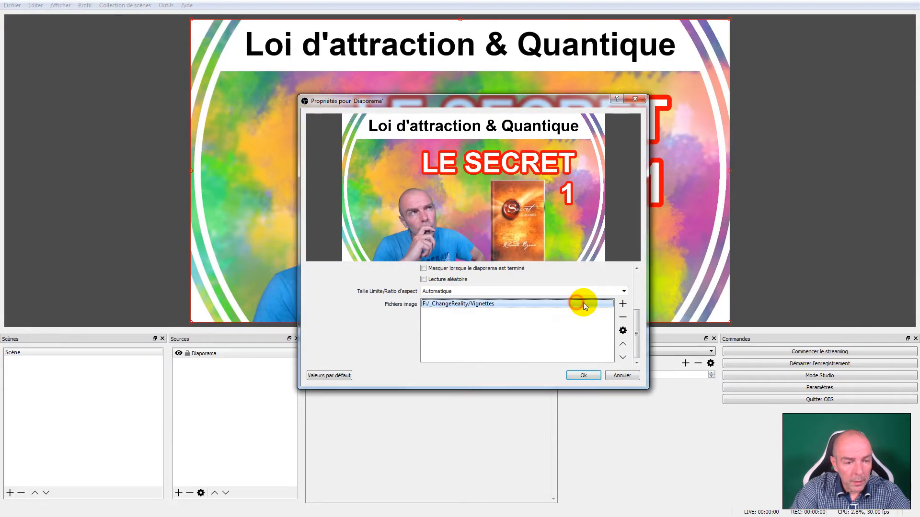
click(624, 316)
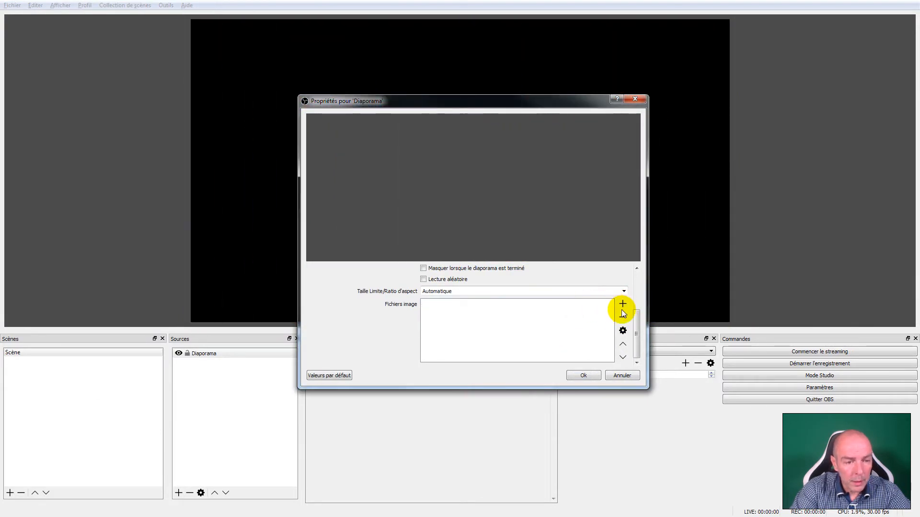
click(635, 309)
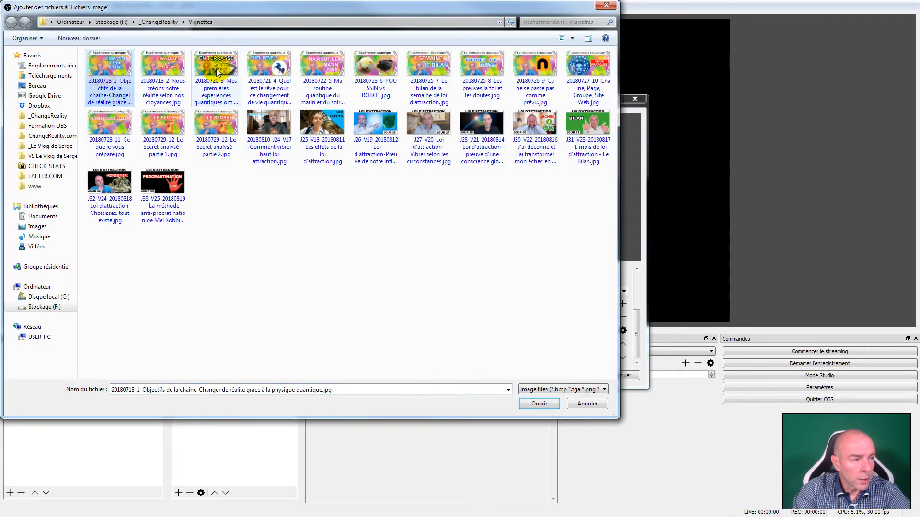
shift+click(217, 72)
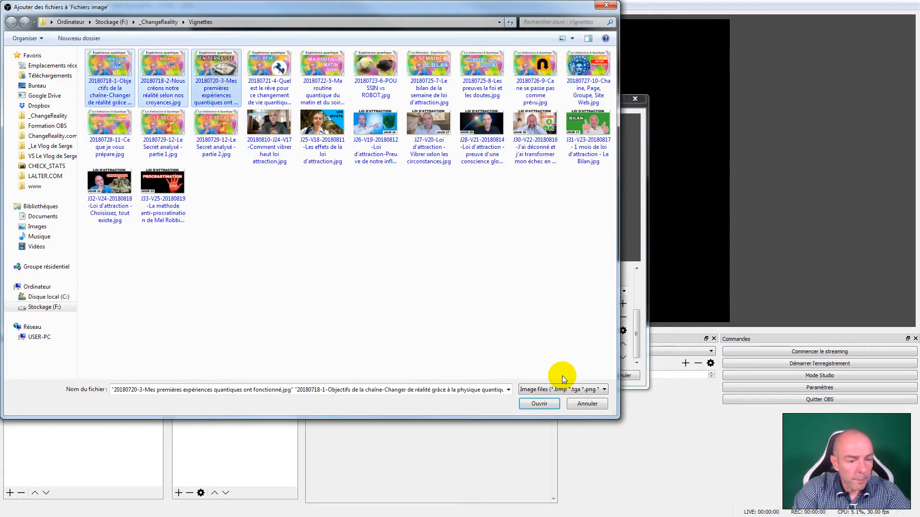
click(539, 404)
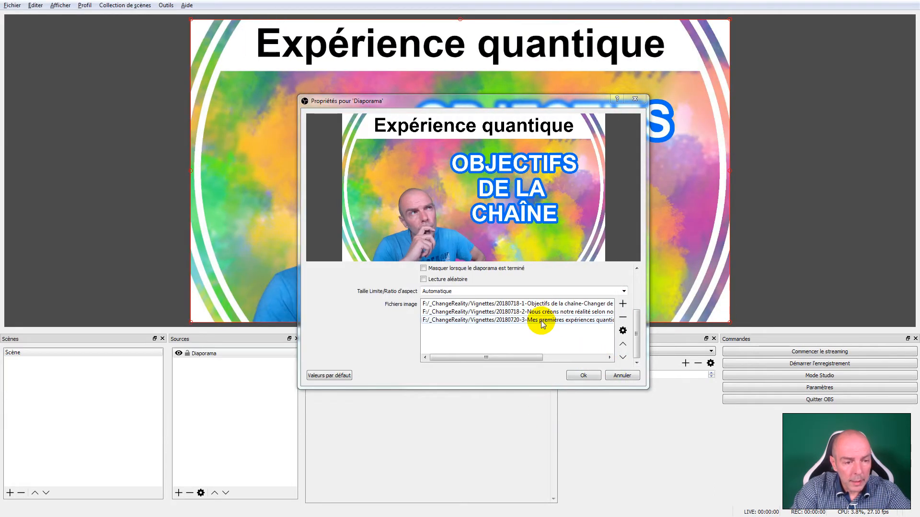
- Move the third image up one place and back down in the list, and accept the slideshow properties
click(542, 320)
click(623, 344)
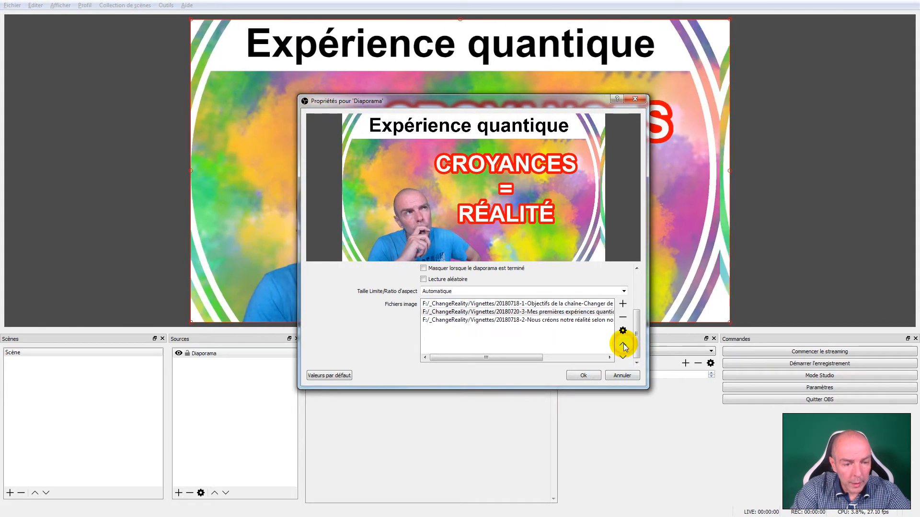
click(623, 344)
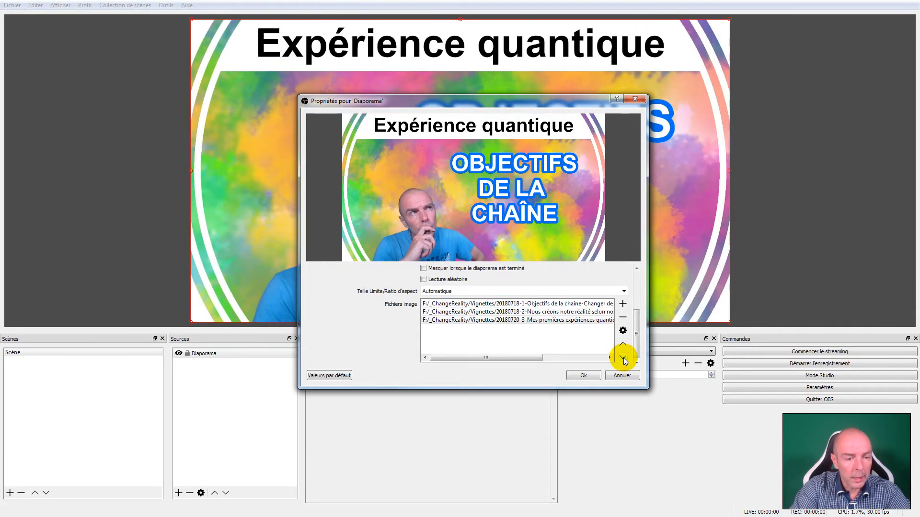
click(582, 376)
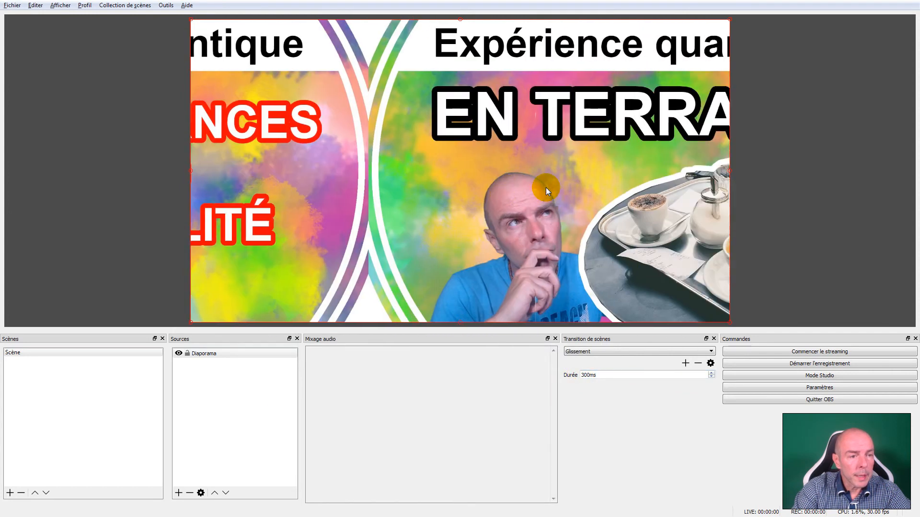